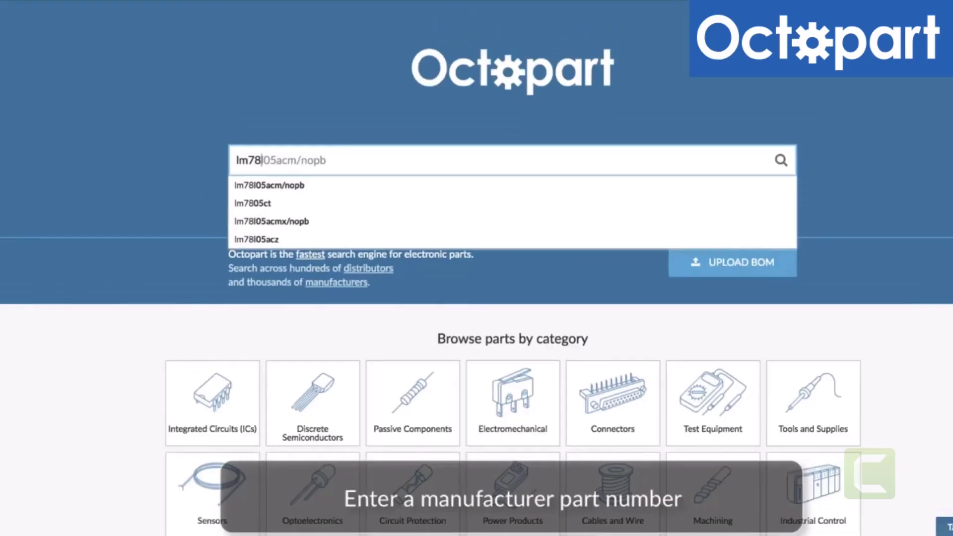
Search Octopart for the part number lm7805ct
type("05ct")
key("Return")
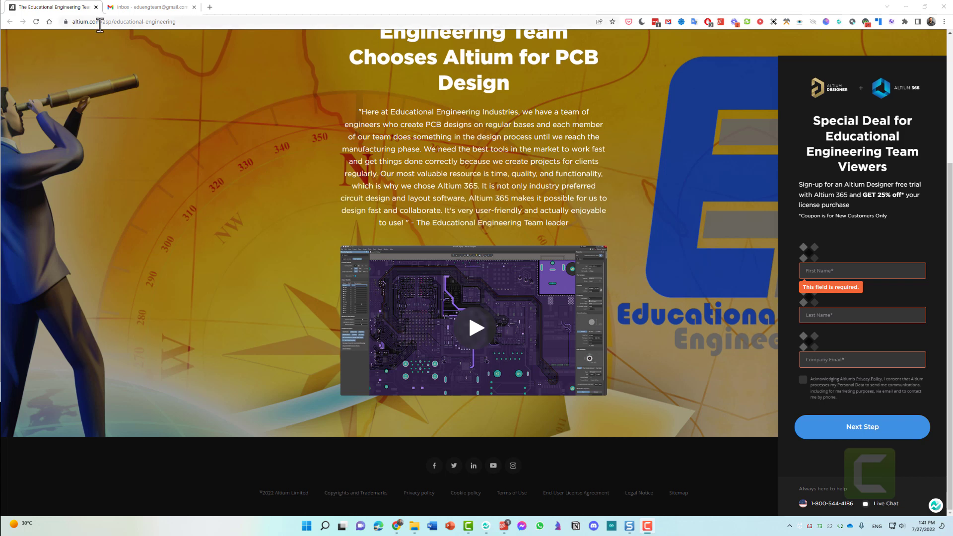
Search Google for 'altium educational engineering' to return to Altium's blank sign-up page
left_click(150, 22)
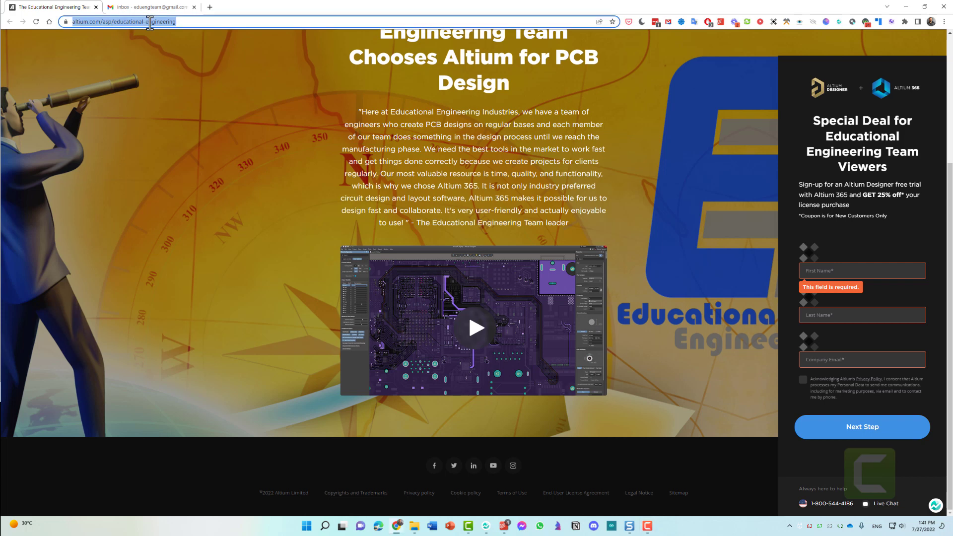
type("altium ")
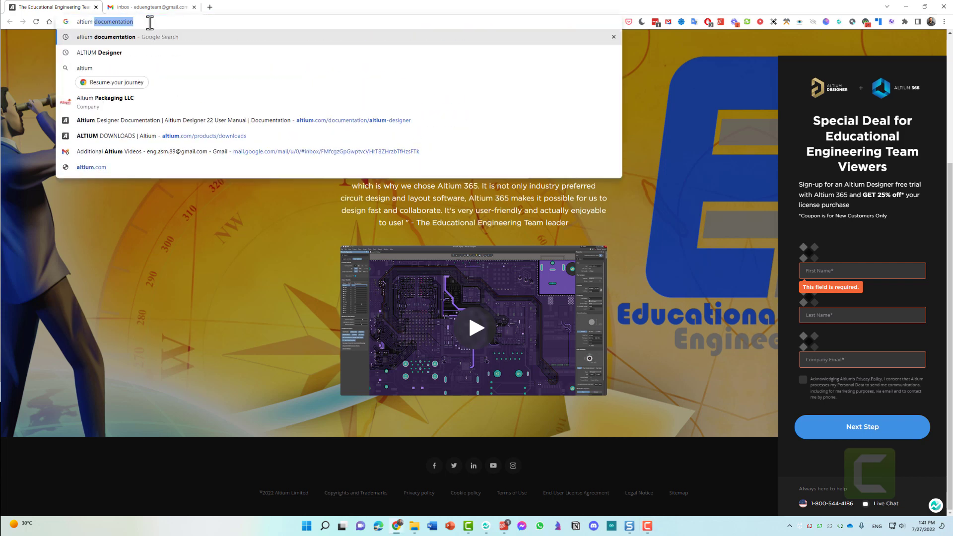
type("educatio")
key("Down")
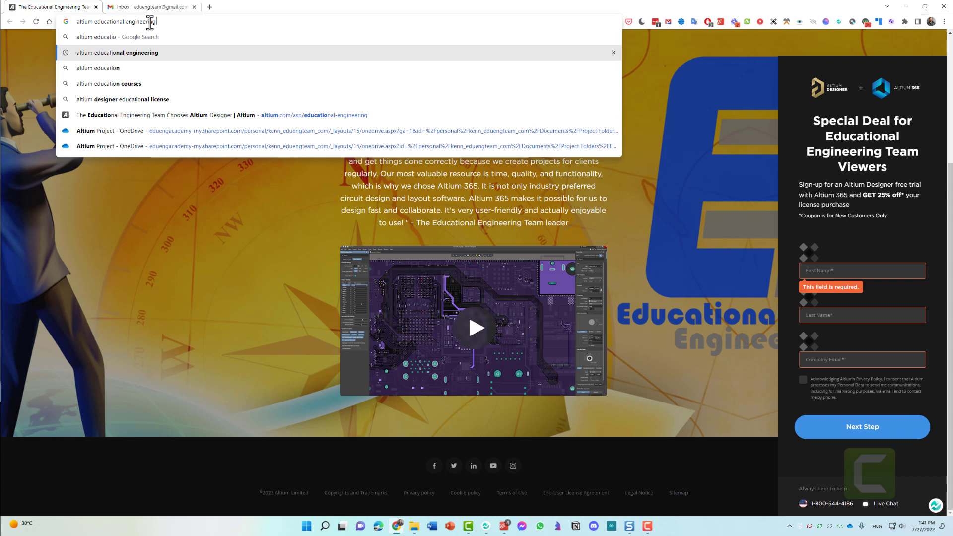
key("Return")
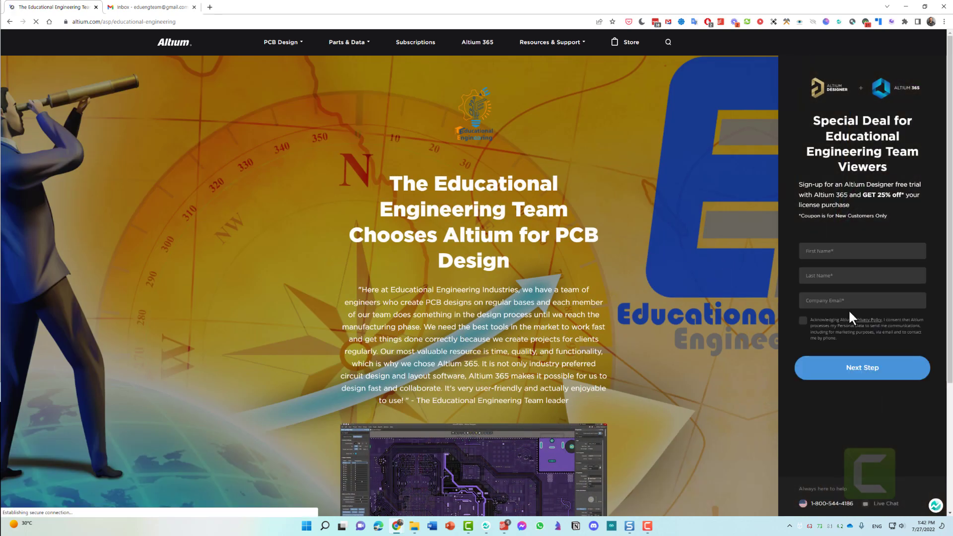
Enter the first name, last name and company e-mail, accept the privacy consent, and continue
left_click(836, 252)
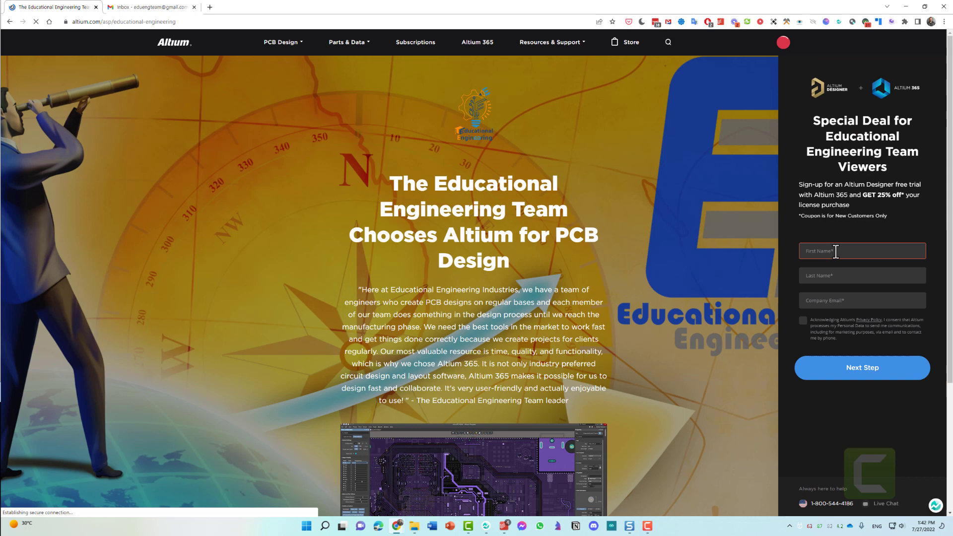
type("Ashraf")
key("Tab")
type("Explains")
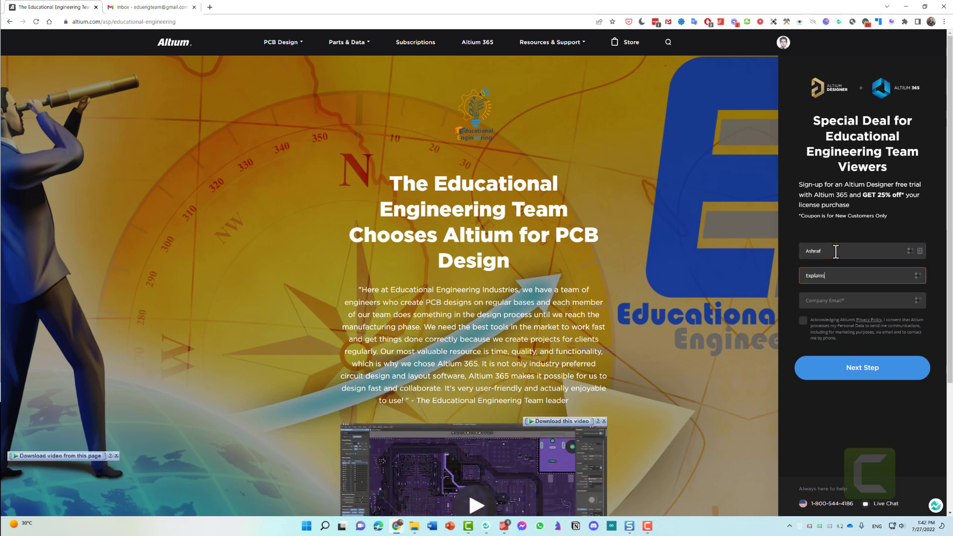
key("Tab")
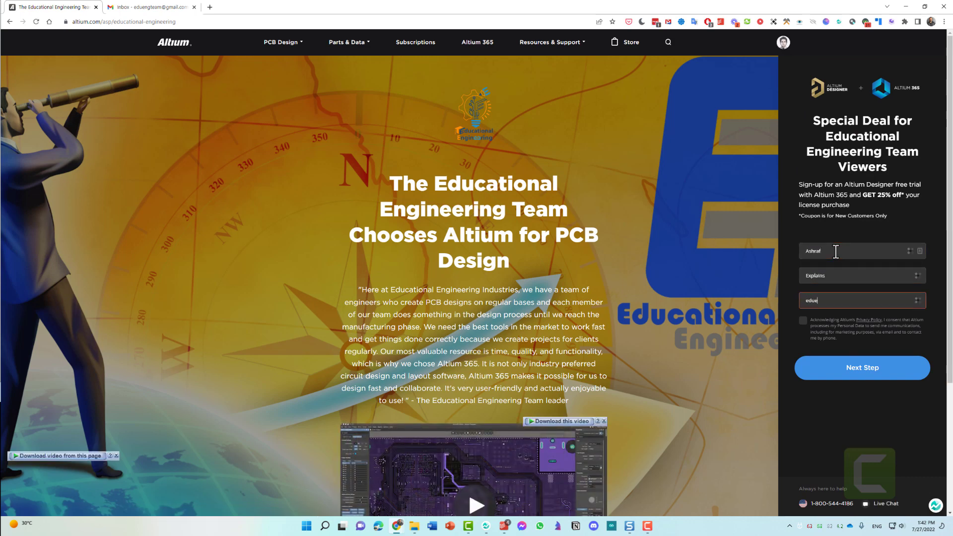
left_click(803, 321)
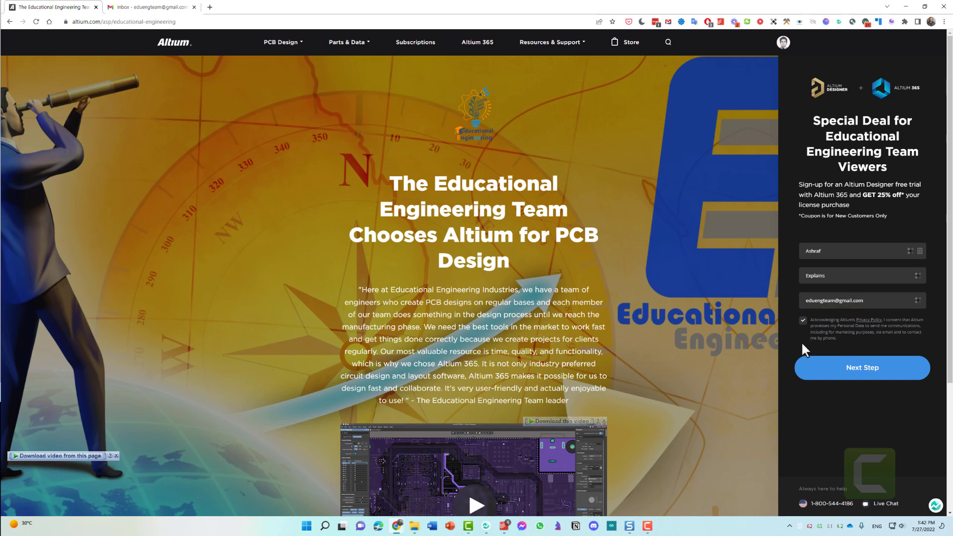
left_click(854, 374)
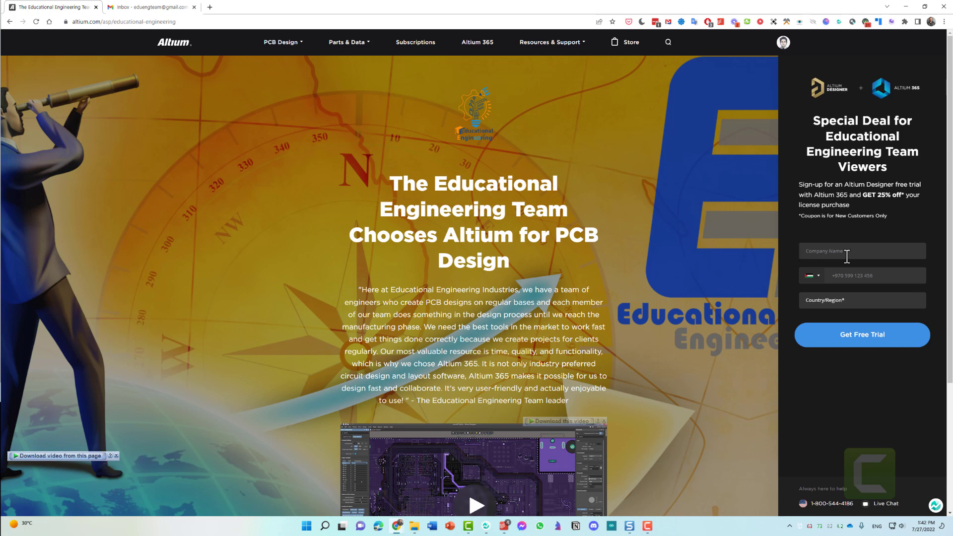
Enter company 'Educational Engineering', country PALESTINIAN TERRITORY, OCCUPIED, and the phone number
left_click(847, 257)
type("e")
key("BackSpace")
type("Educational Engineering")
left_click(844, 303)
key("p")
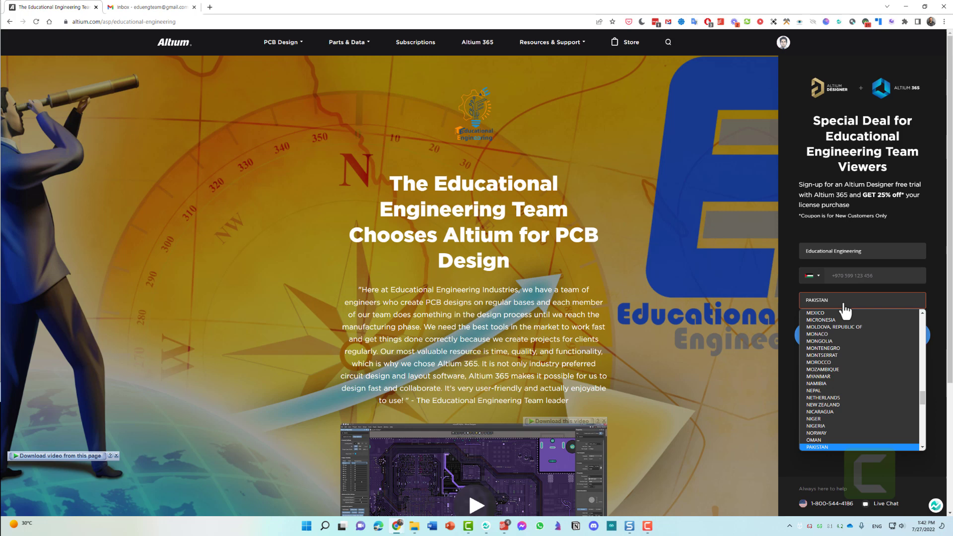
key("Down")
key("Down")
key("Return")
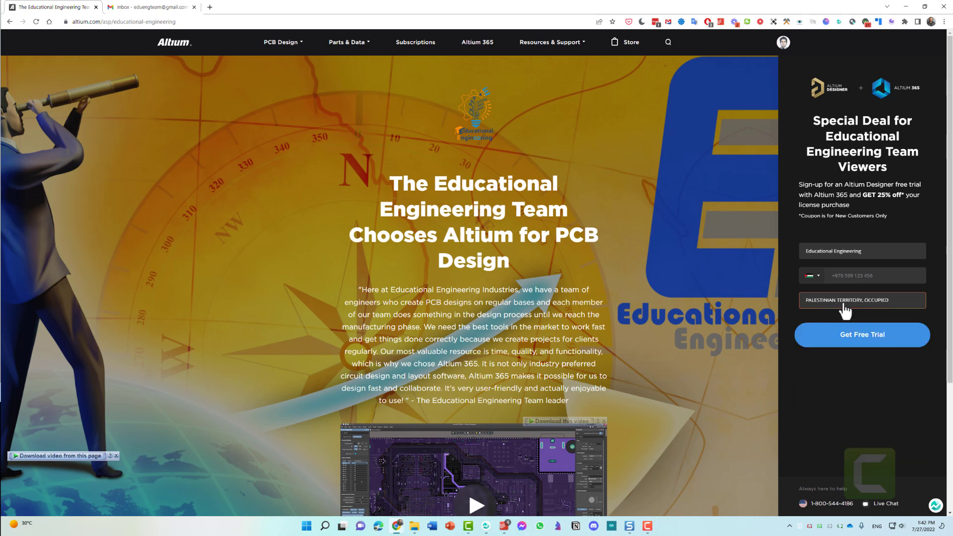
left_click(886, 345)
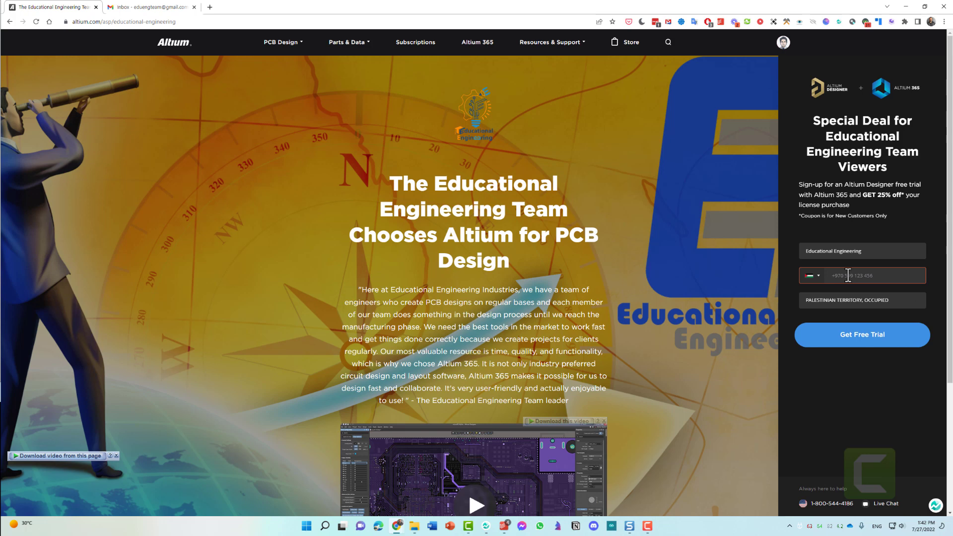
Submit the free-trial request and highlight the coupon e-mail note in the thank-you message
left_click(835, 338)
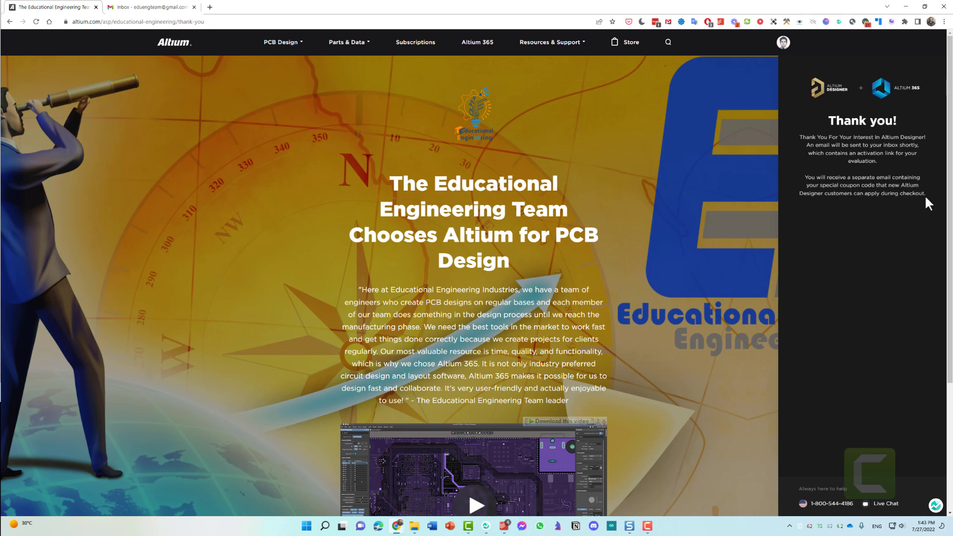
left_click_drag(925, 194, 800, 174)
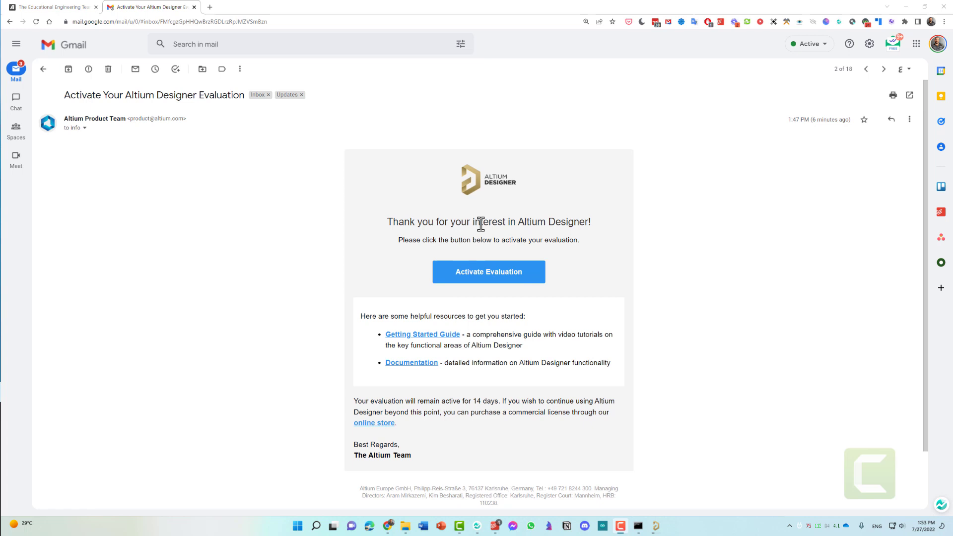
Open the evaluation e-mail's Activate Evaluation link in an incognito window
right_click(479, 276)
left_click(492, 290)
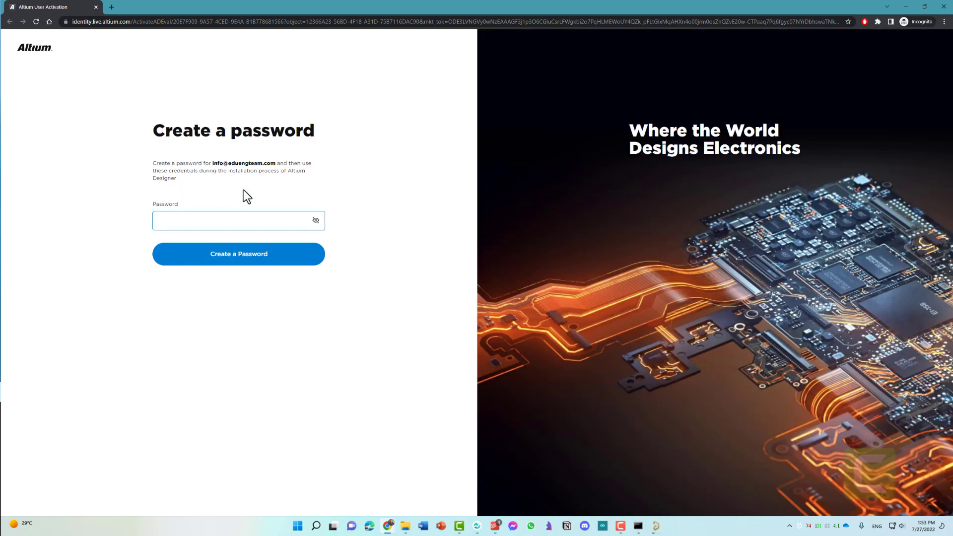
Enter a new account password and create it to start the evaluation workspace
left_click(208, 222)
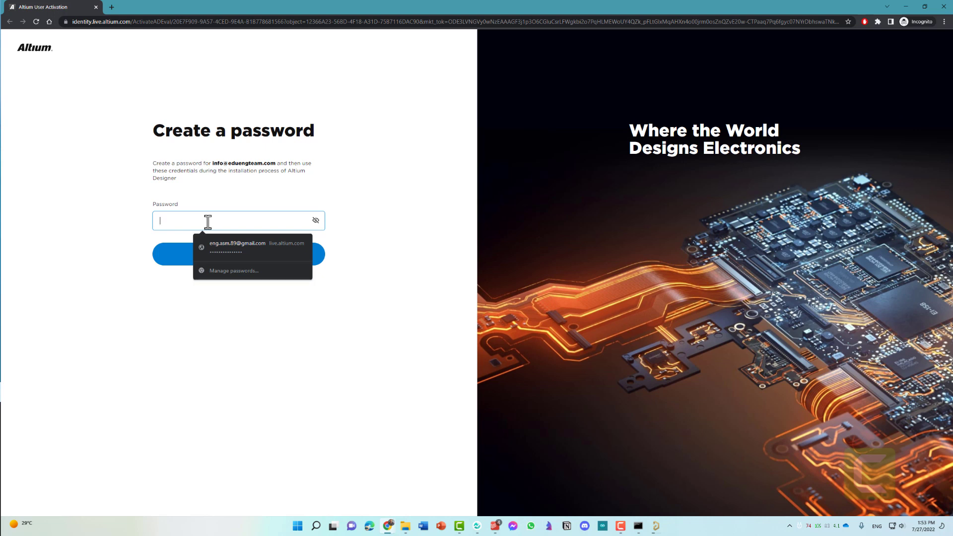
type("••••")
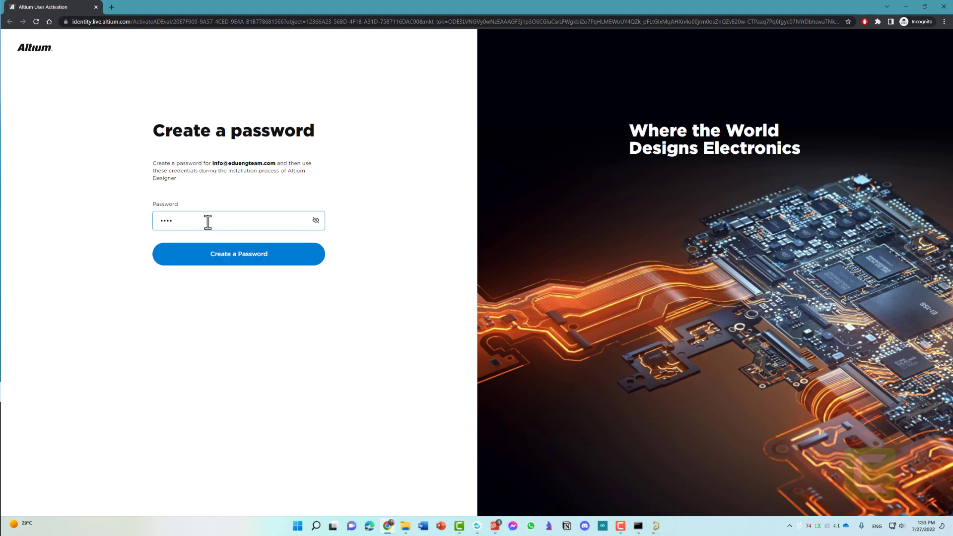
type("•••••••")
left_click(231, 262)
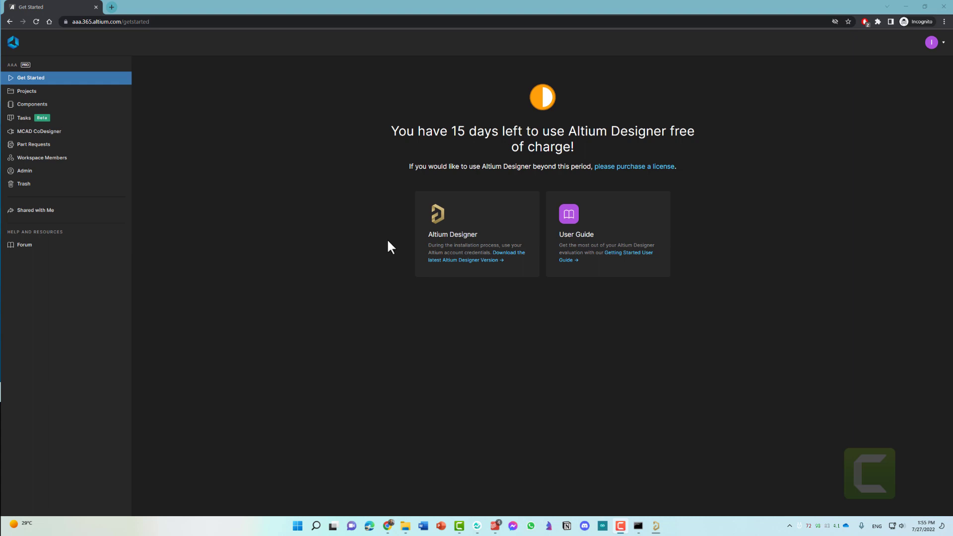
Download the latest Altium Designer installer, then view the workspace's Components library
left_click(495, 263)
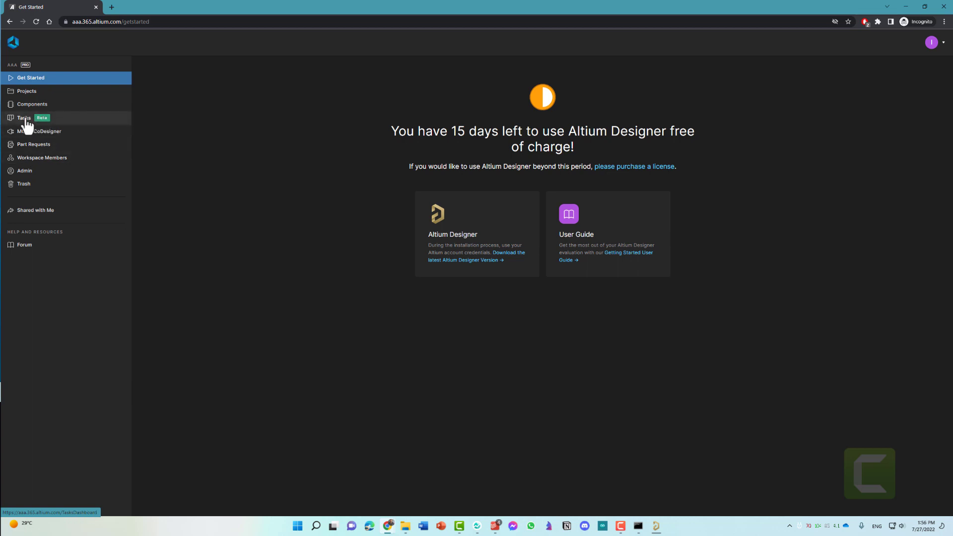
left_click(39, 105)
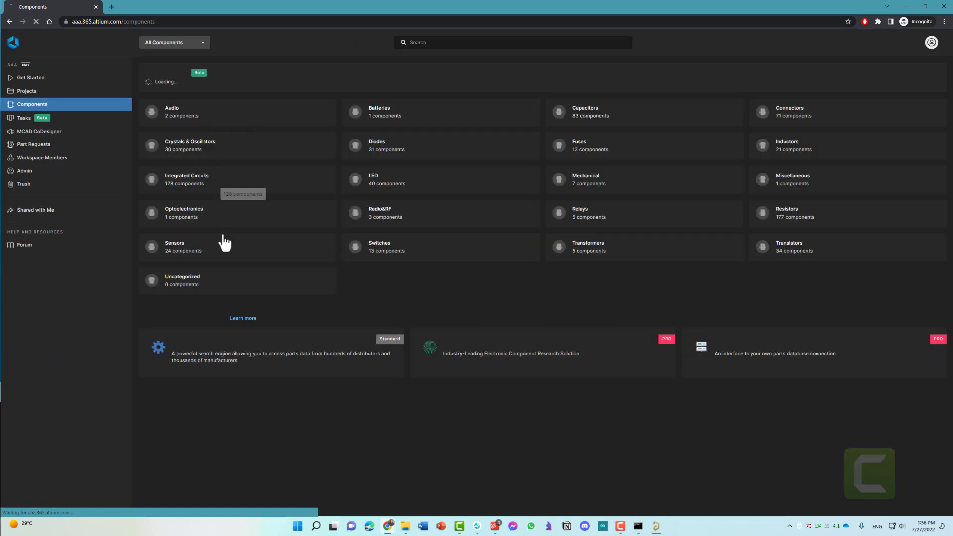
Show the workspace's Projects list with the six Sample Kame projects
left_click(69, 94)
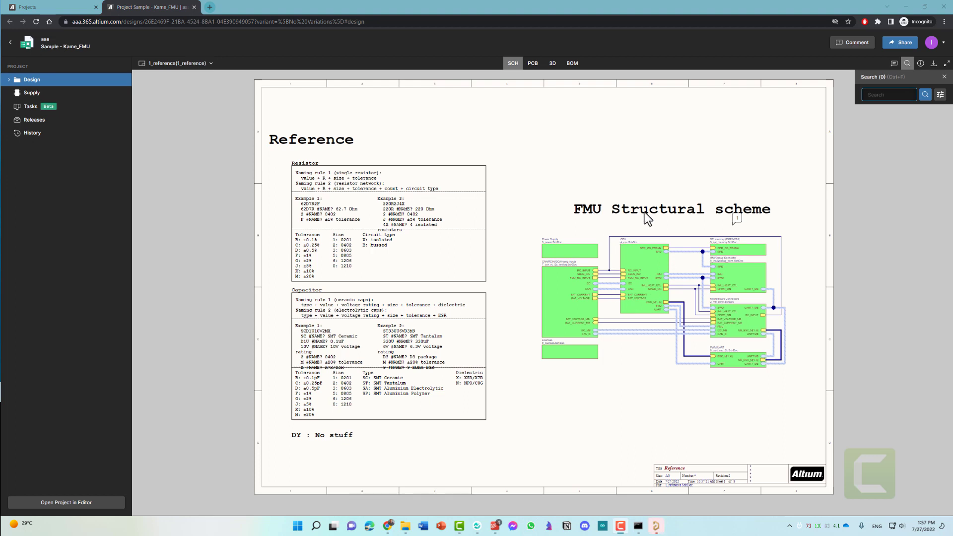
Inspect the Kame_FMU board's PCB layout and 3D render, then its bill of materials
left_click(531, 65)
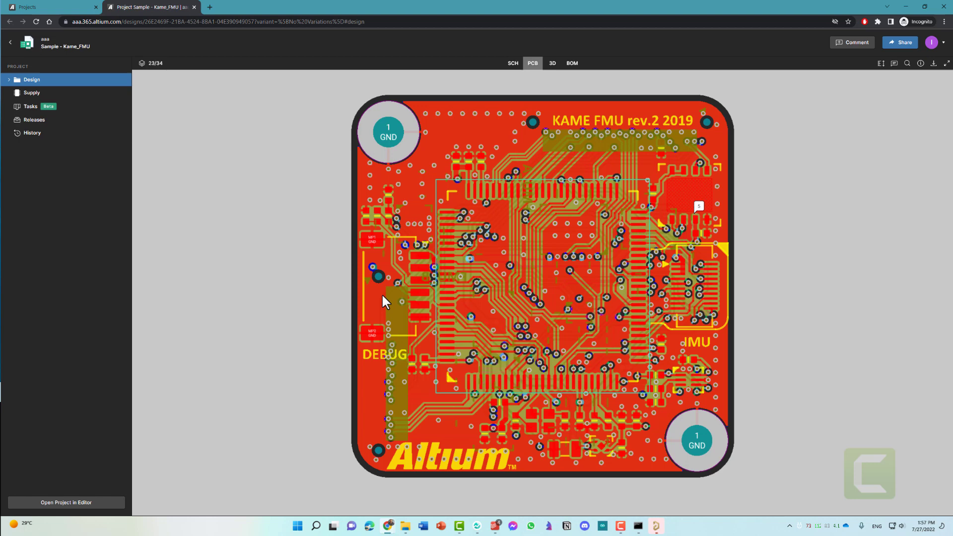
left_click(553, 64)
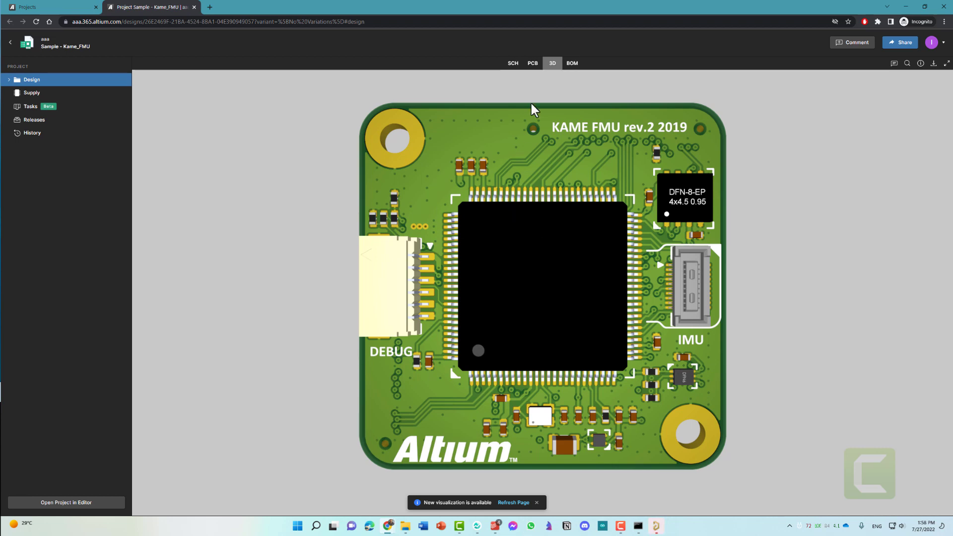
left_click(570, 65)
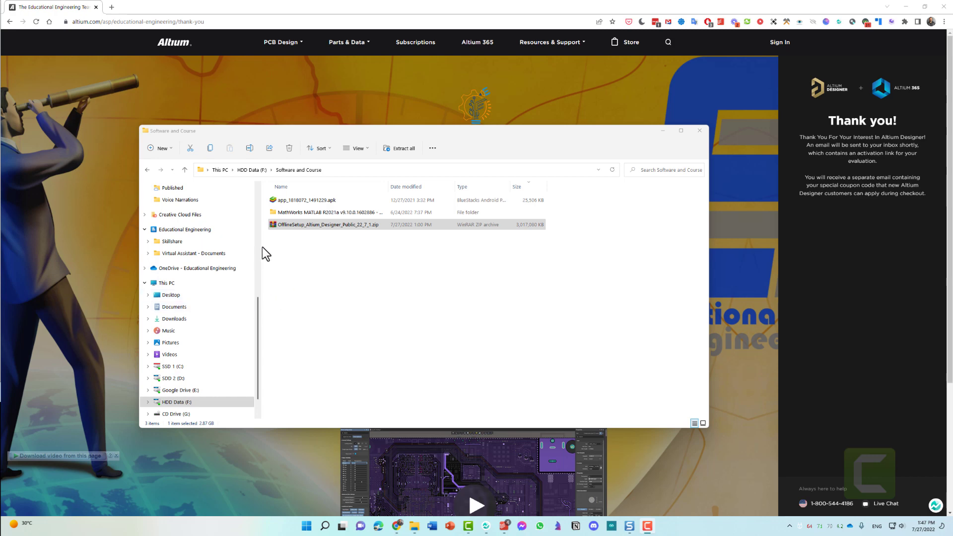
Extract the Altium Designer offline setup zip with WinRAR into its own OfflineSetup_Altium_Designer_Public_22_7_1 folder
left_click_drag(257, 246, 177, 245)
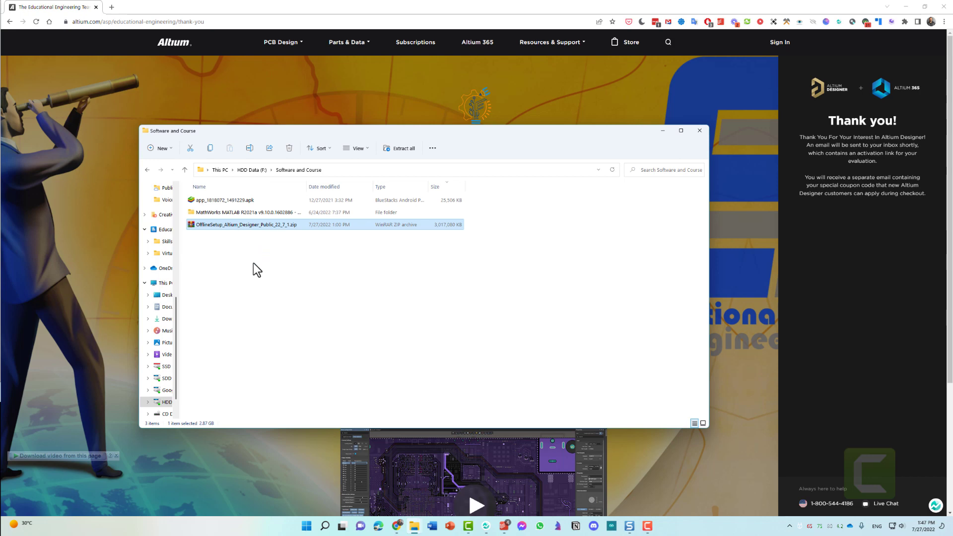
right_click(266, 223)
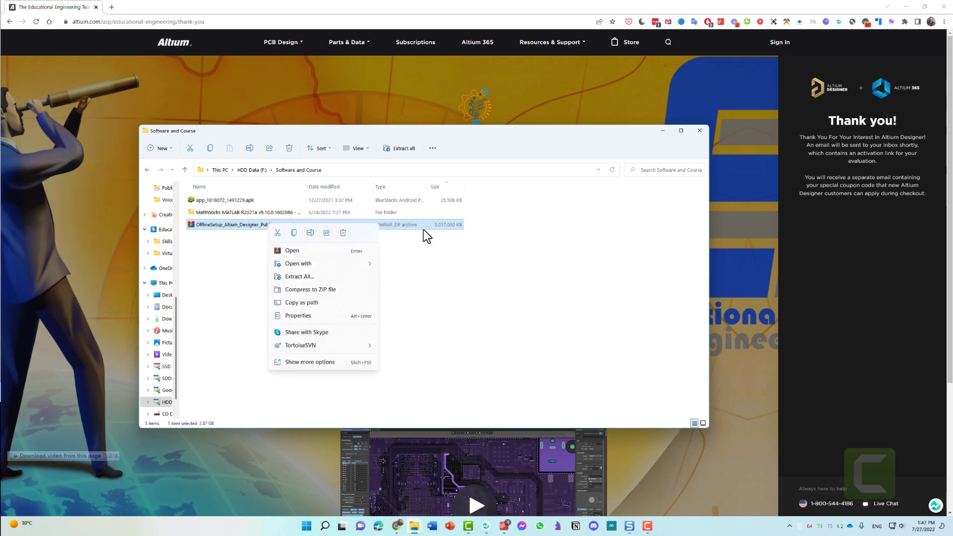
left_click(323, 363)
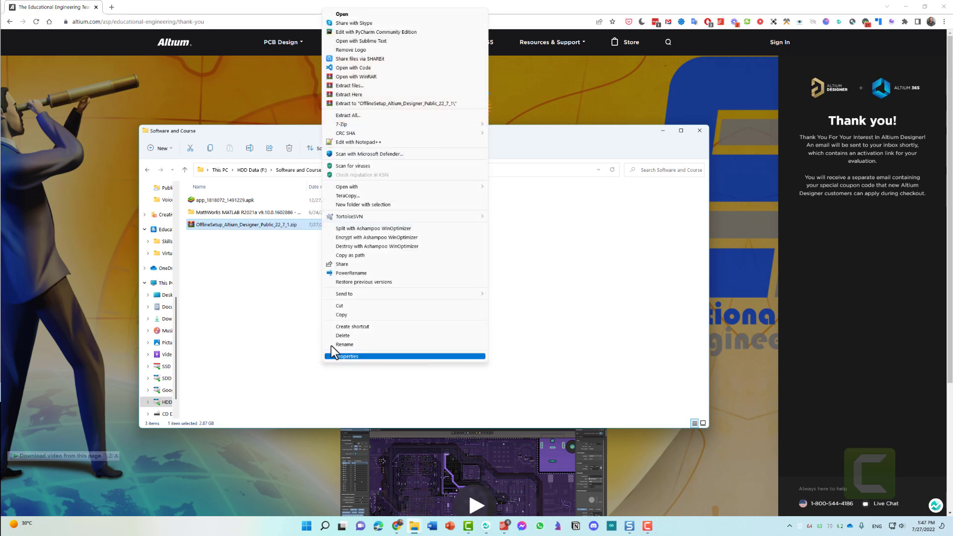
left_click(370, 114)
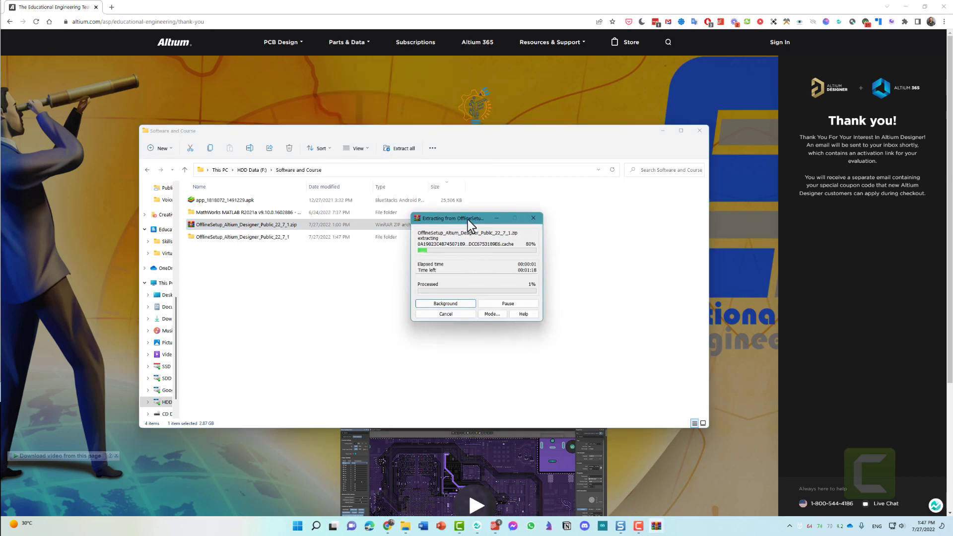
left_click_drag(467, 219, 439, 243)
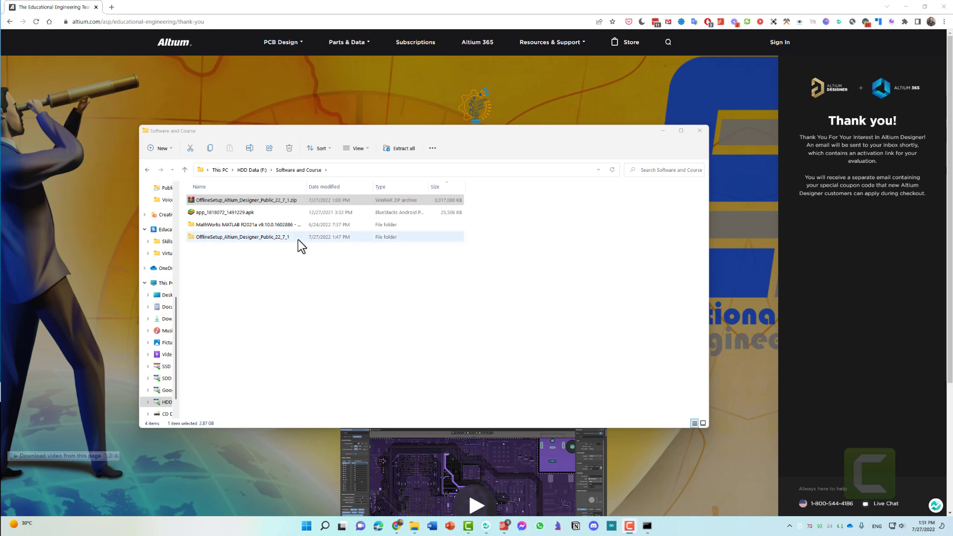
Open the extracted OfflineSetup_Altium_Designer_Public_22_7_1 folder and launch Installer.Exe
left_click(298, 238)
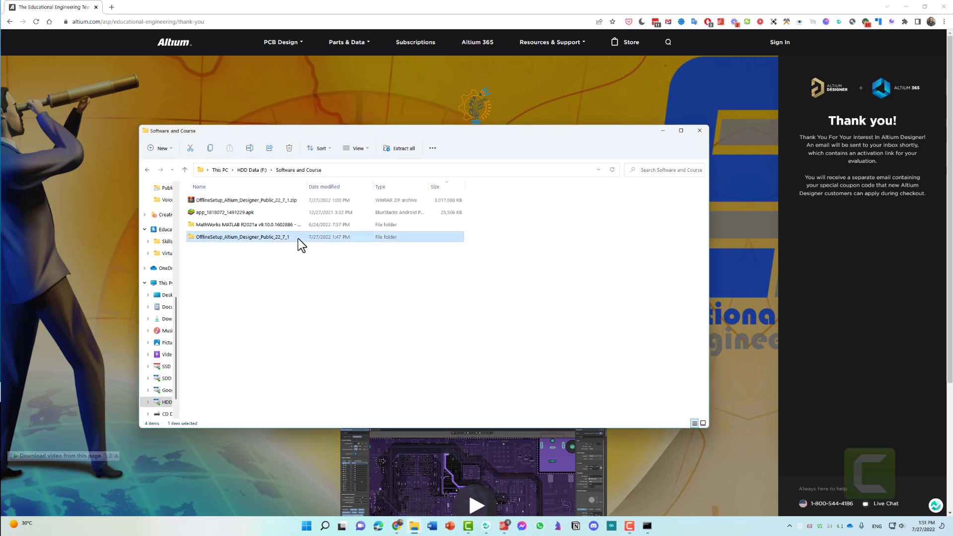
double_click(298, 238)
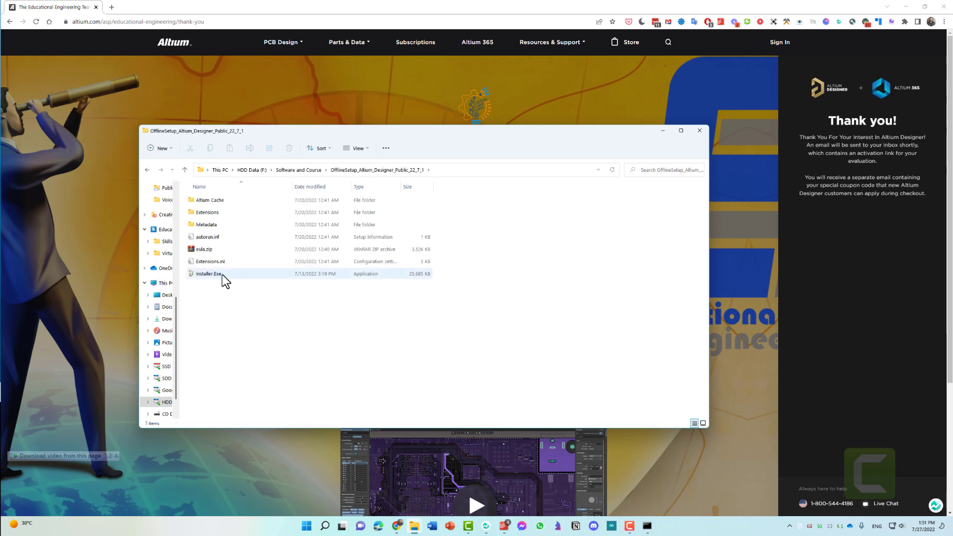
left_click(226, 277)
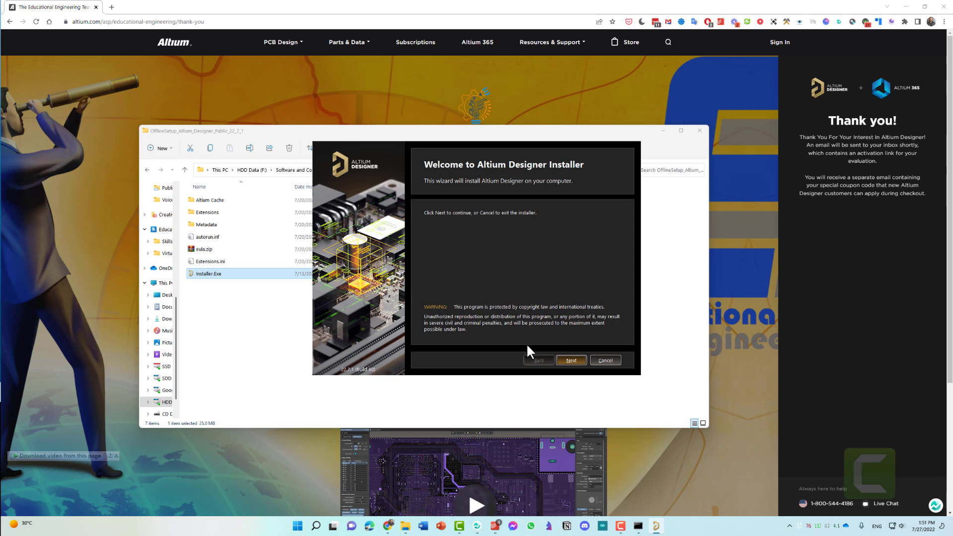
Accept the licence agreement, keeping default features, AD22 destination folders and improvement program participation
left_click(571, 360)
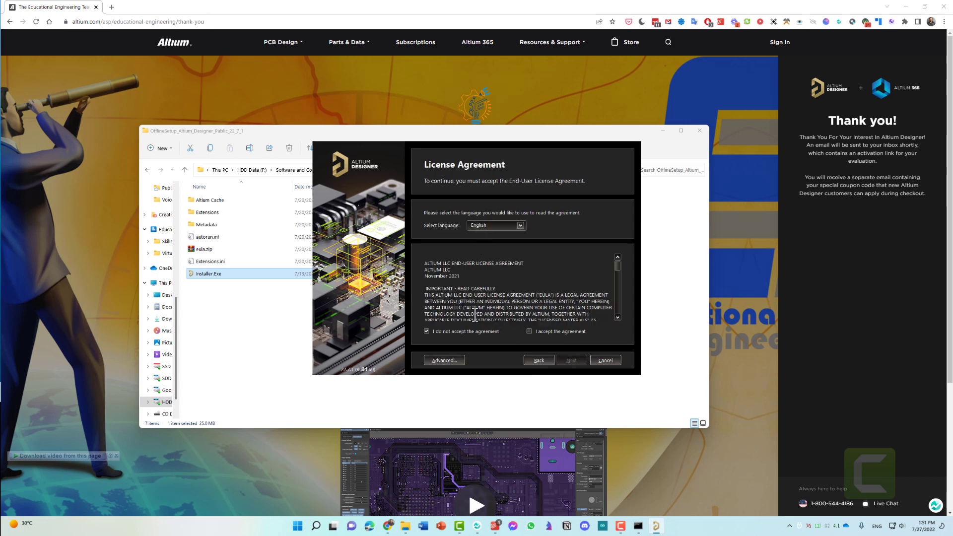
left_click(529, 331)
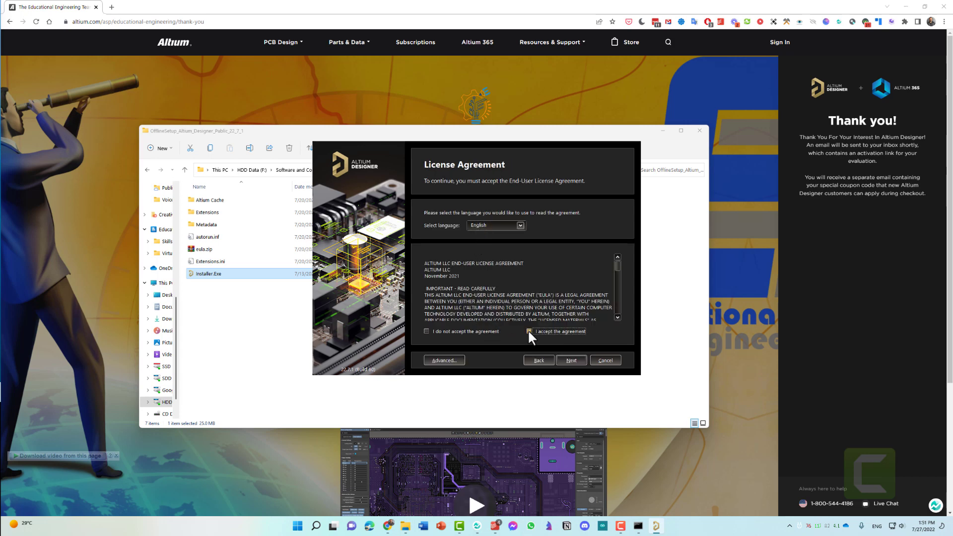
left_click(563, 358)
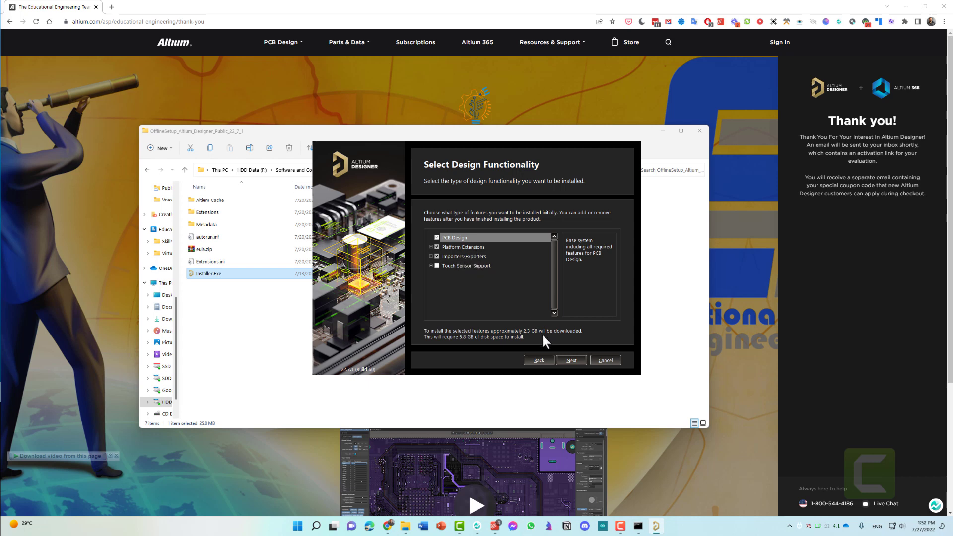
left_click(569, 359)
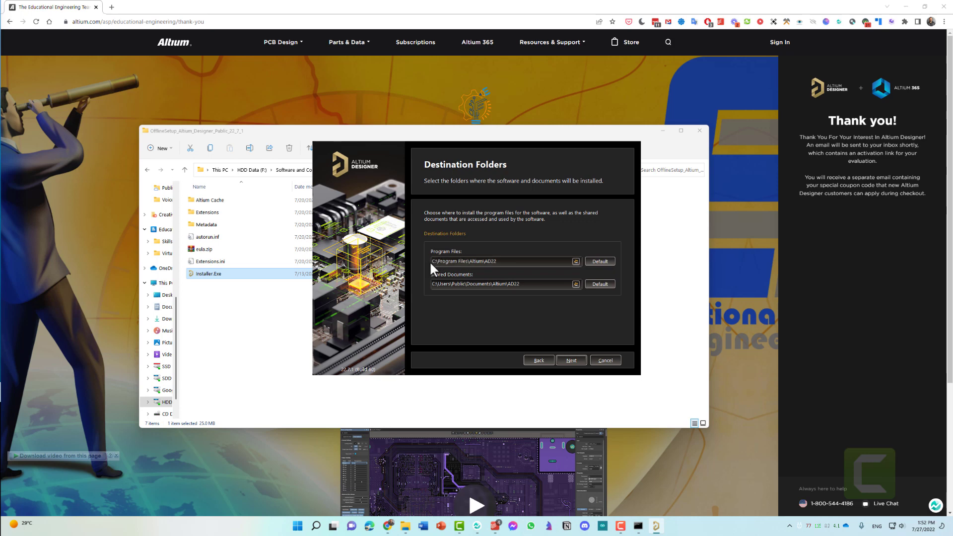
left_click(567, 358)
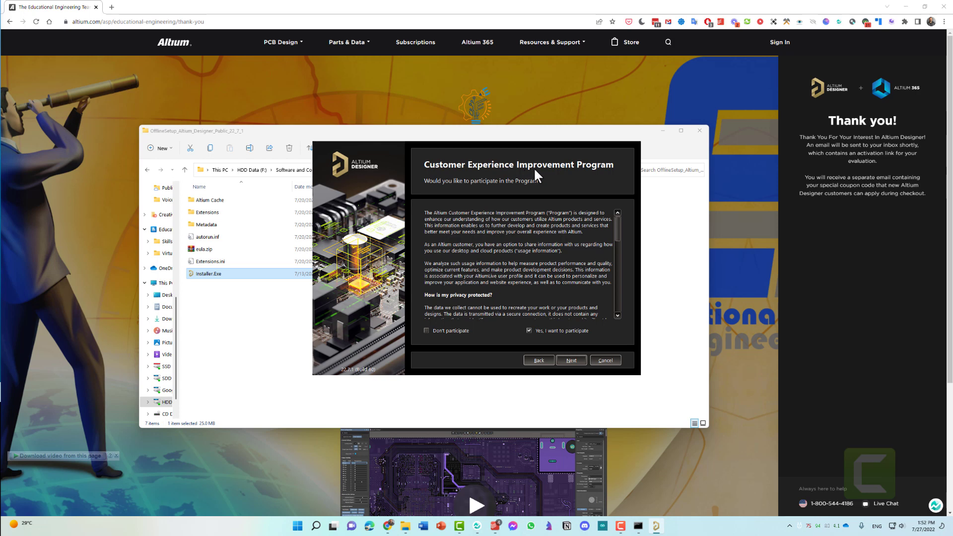
left_click(573, 363)
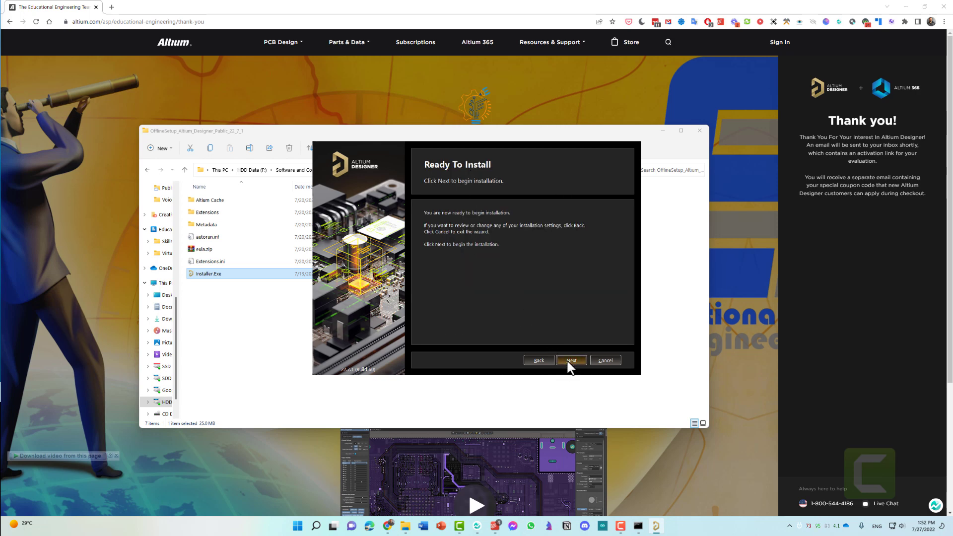
Start installing Altium Designer and minimize File Explorer while installation runs to completion
left_click(571, 360)
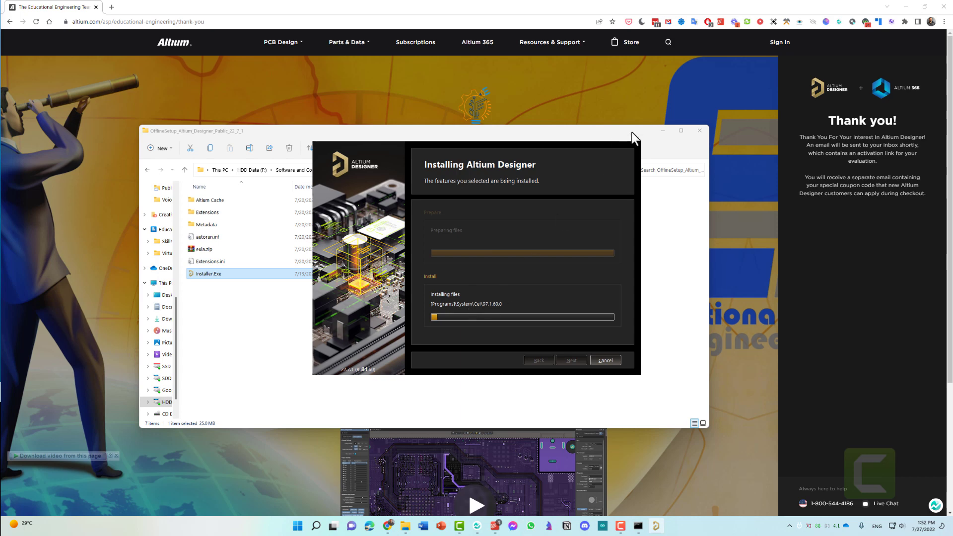
left_click(662, 131)
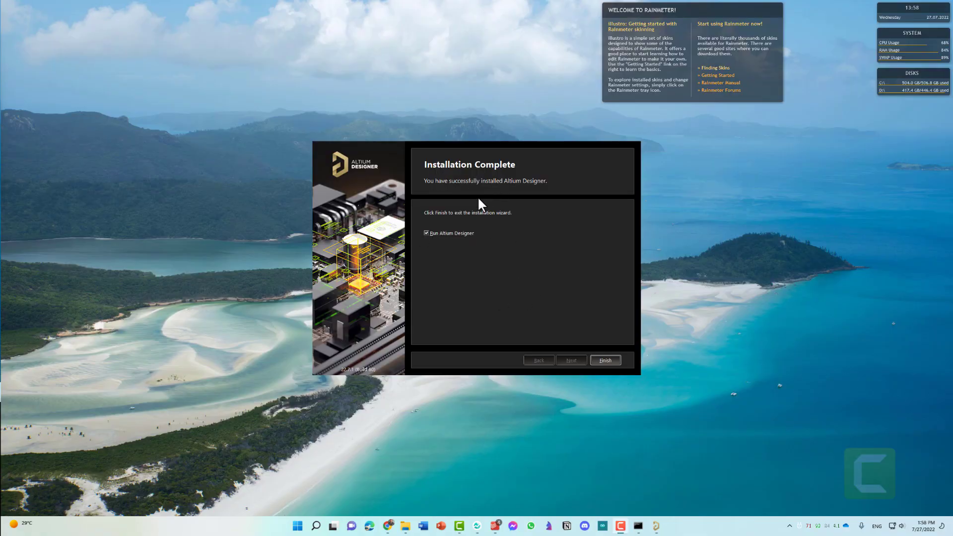
Finish the installer with Run Altium Designer ticked so the program launches
left_click(606, 360)
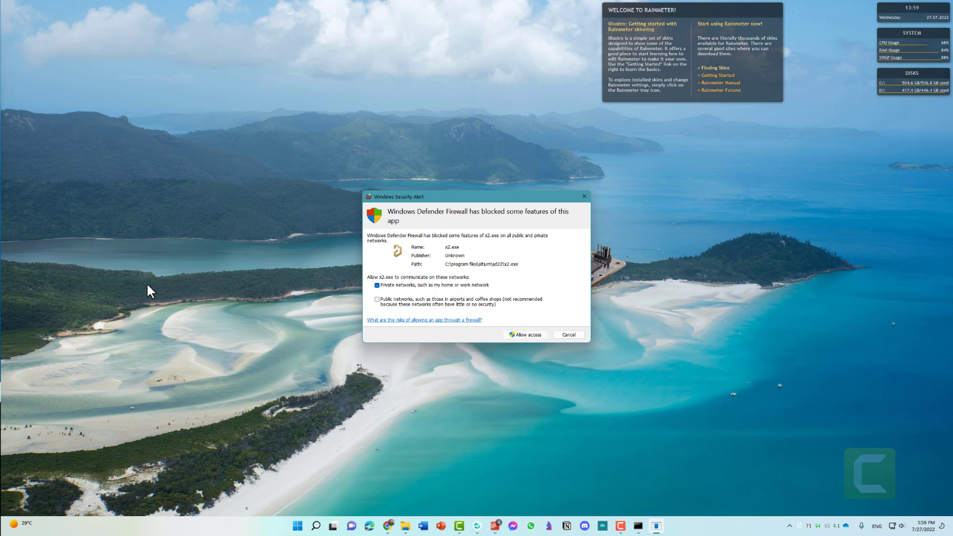
Dismiss the Windows Defender Firewall alert for X2.exe with Esc
key("Escape")
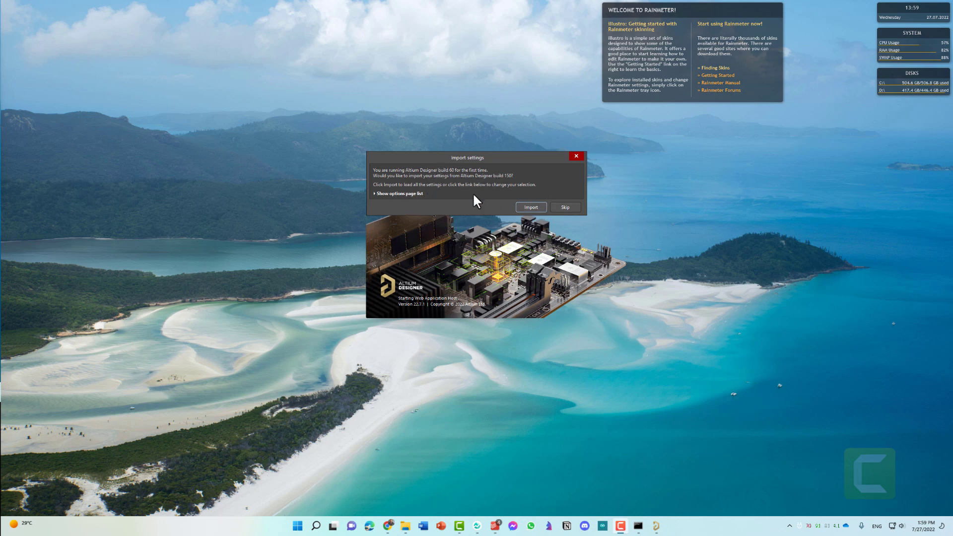
Skip importing settings from the earlier build 150 on first run
left_click(565, 208)
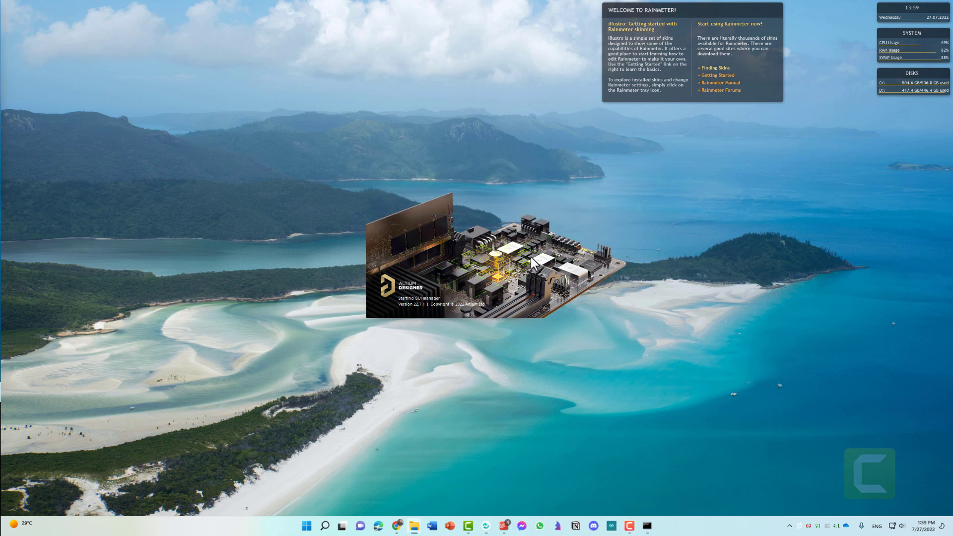